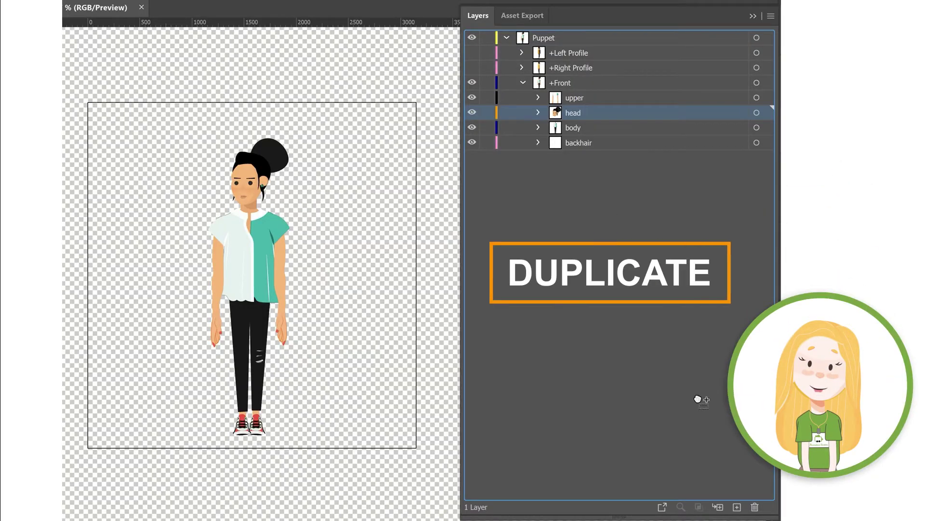
Duplicate the head layer repeatedly, creating head copy, head copy 2 and a third copy.
{"action": "left_click_drag", "start_coordinate": [698, 399], "coordinate": [736, 507]}
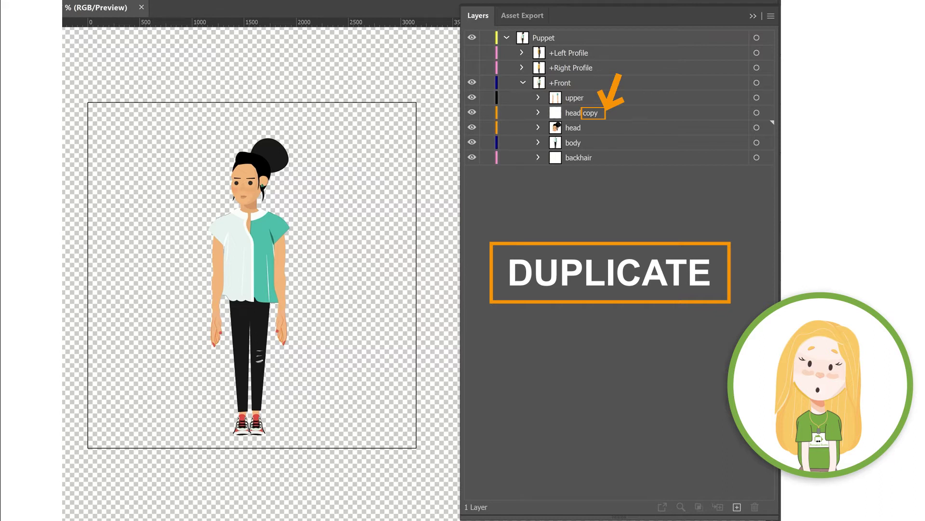
{"action": "left_click_drag", "start_coordinate": [578, 127], "coordinate": [740, 507]}
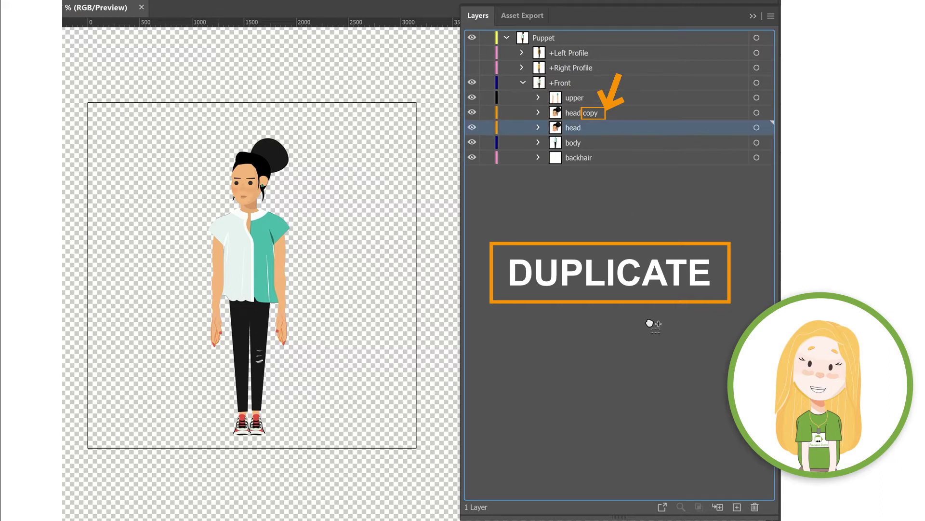
{"action": "left_click_drag", "start_coordinate": [653, 325], "coordinate": [565, 197]}
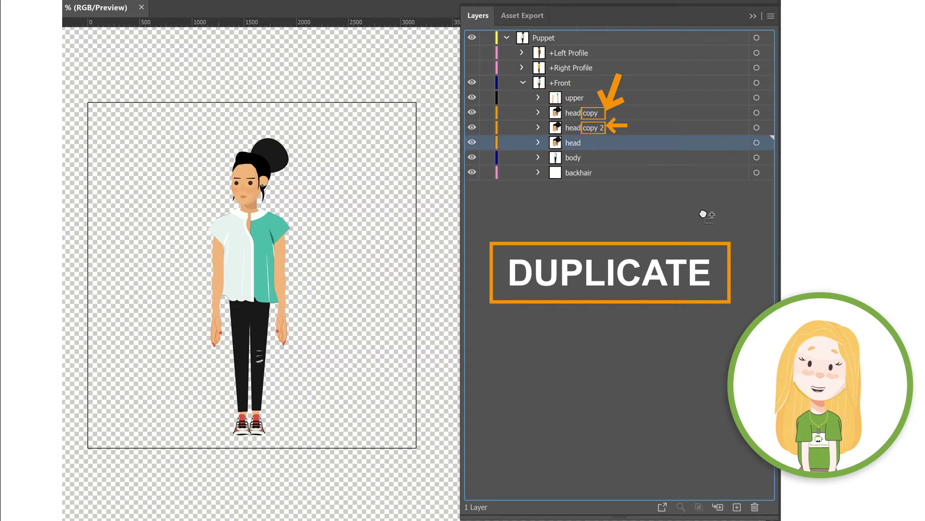
{"action": "left_click_drag", "start_coordinate": [689, 238], "coordinate": [737, 508]}
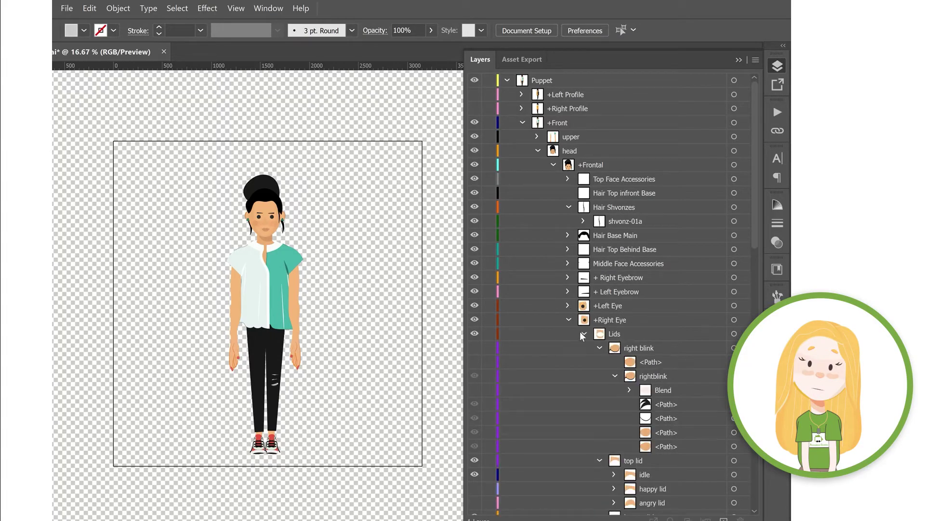
Collapse +Frontal and duplicate it with all its sublayers as +Frontal copy.
{"action": "left_click", "coordinate": [553, 164]}
{"action": "left_click", "coordinate": [602, 165]}
{"action": "left_click_drag", "start_coordinate": [602, 165], "coordinate": [723, 519]}
Expand +Frontal copy, Top Face Accessories copy, +Left Eye copy, Lids copy and top lid copy.
{"action": "left_click", "coordinate": [553, 164]}
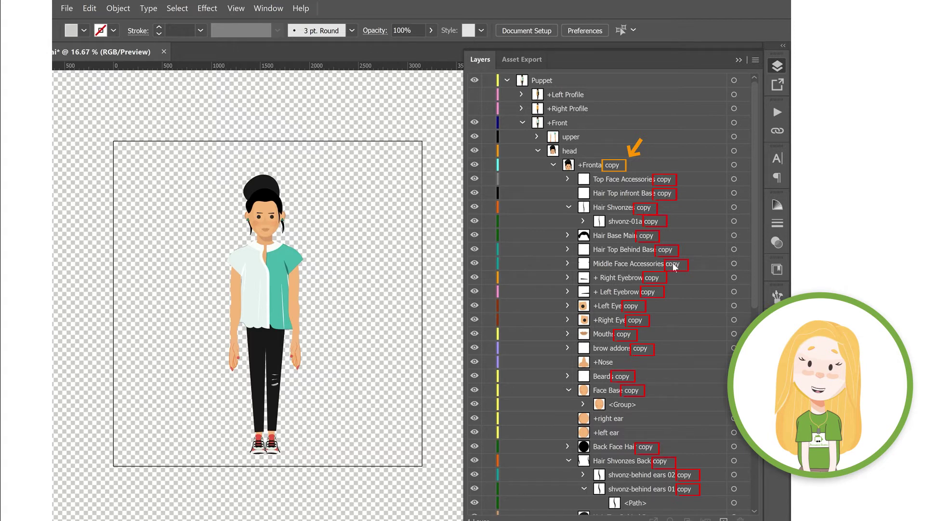
{"action": "left_click", "coordinate": [569, 179]}
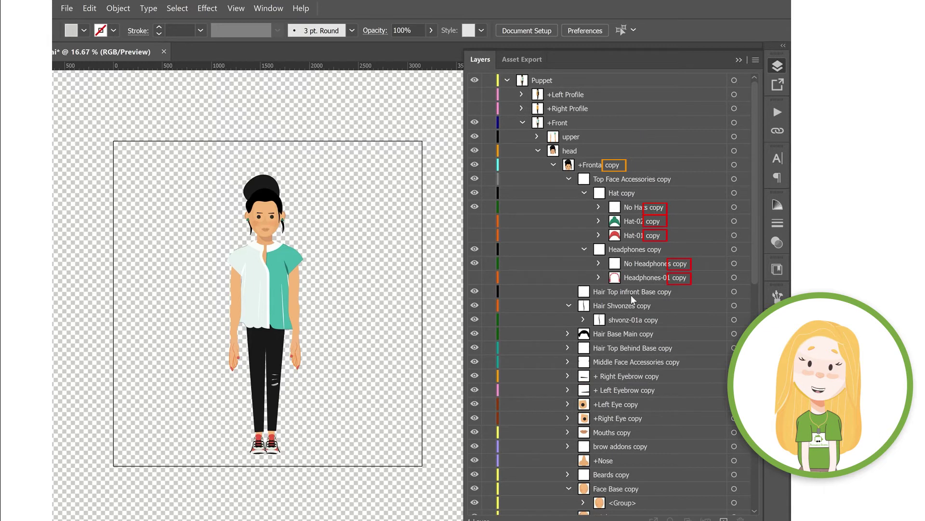
{"action": "left_click", "coordinate": [567, 404]}
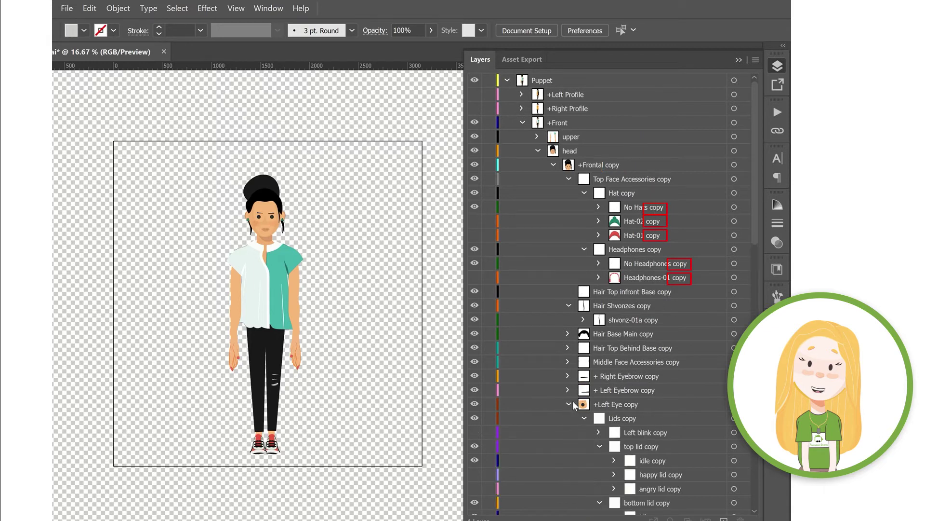
{"action": "left_click", "coordinate": [585, 418]}
{"action": "left_click", "coordinate": [599, 446]}
{"action": "scroll", "coordinate": [627, 438], "scroll_direction": "down", "scroll_amount": 2}
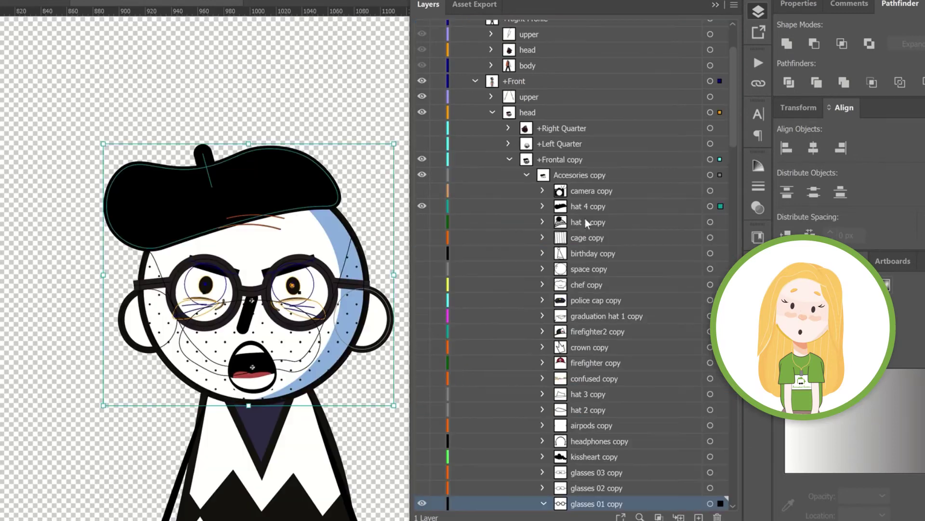
Move the p4 copy layer up under static mouth shapes copy.
{"action": "left_click", "coordinate": [527, 175]}
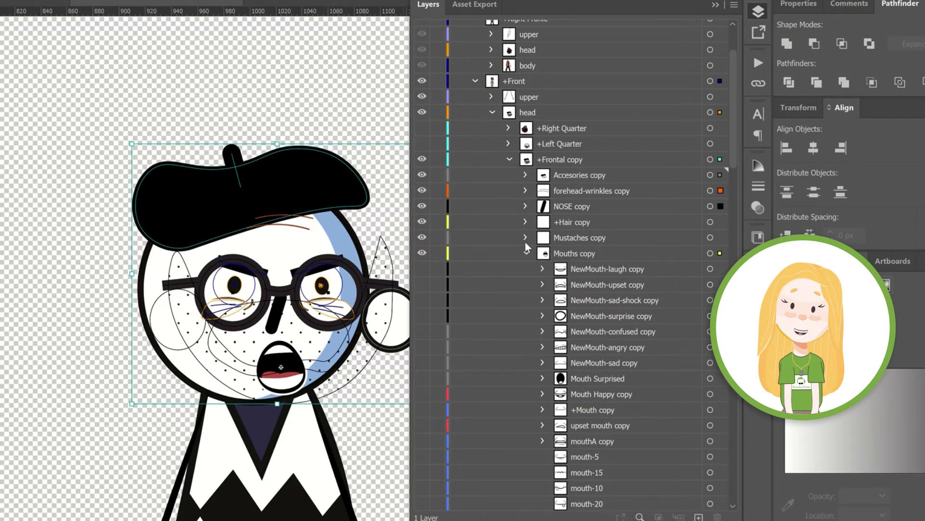
{"action": "left_click", "coordinate": [375, 445]}
{"action": "scroll", "coordinate": [602, 241], "scroll_direction": "down", "scroll_amount": 10}
{"action": "left_click", "coordinate": [604, 145]}
{"action": "left_click_drag", "start_coordinate": [604, 144], "coordinate": [607, 34]}
Shift the right ear and the beret slightly to the left.
{"action": "left_click_drag", "start_coordinate": [236, 332], "coordinate": [213, 317]}
{"action": "left_click", "coordinate": [258, 175]}
{"action": "left_click_drag", "start_coordinate": [258, 175], "coordinate": [224, 176]}
Reshape the beard path, bulging its left curve and pulling the lower-right point inward.
{"action": "left_click", "coordinate": [374, 248]}
{"action": "left_click_drag", "start_coordinate": [169, 278], "coordinate": [145, 284]}
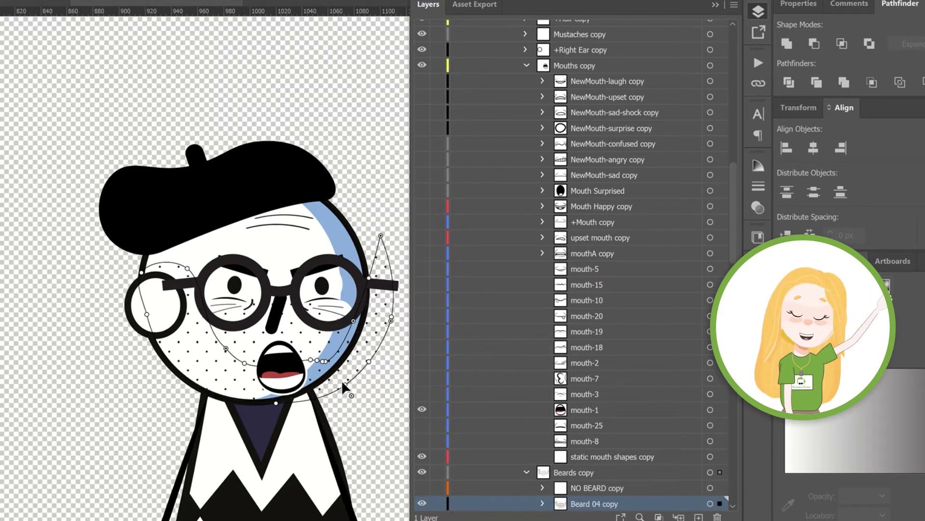
{"action": "left_click_drag", "start_coordinate": [368, 364], "coordinate": [375, 279]}
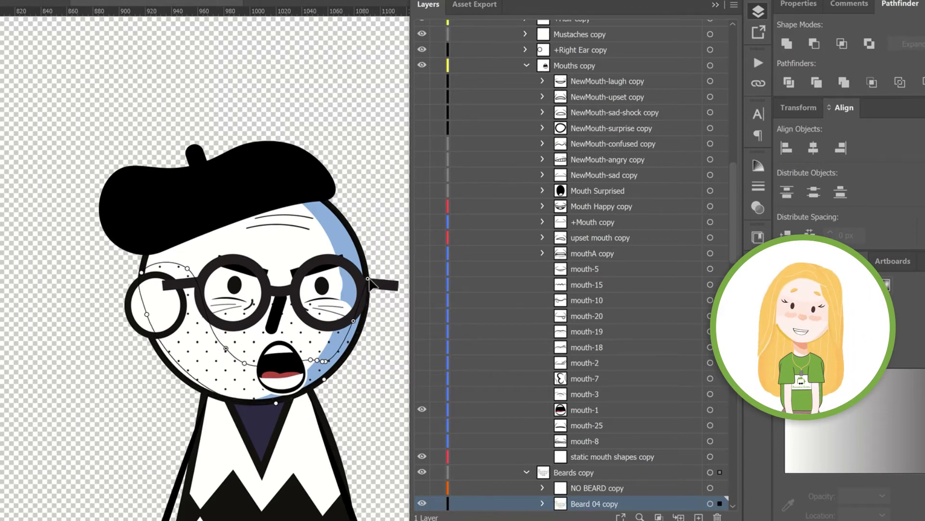
Nudge the left ear into place, tilt the glasses counter-clockwise and rotate the nose near vertical.
{"action": "left_click", "coordinate": [135, 314]}
{"action": "left_click_drag", "start_coordinate": [134, 316], "coordinate": [142, 291]}
{"action": "left_click", "coordinate": [151, 288]}
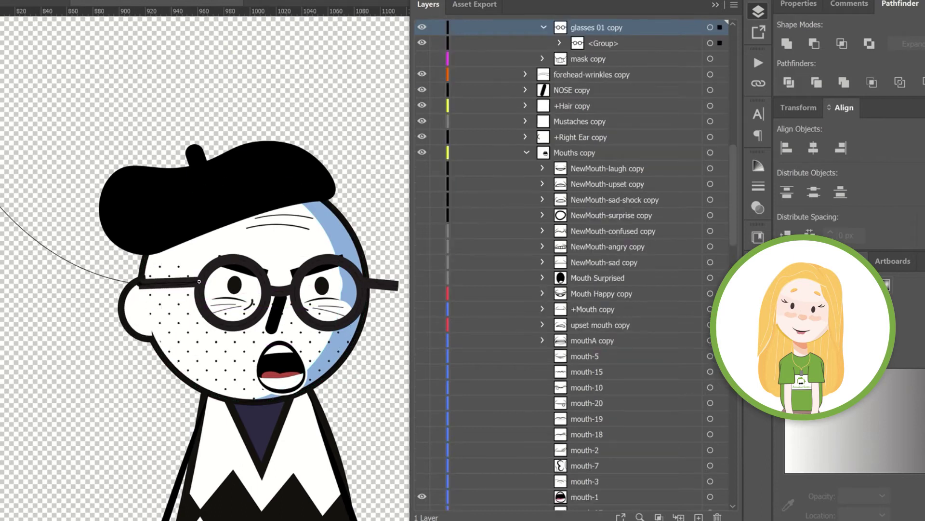
{"action": "left_click_drag", "start_coordinate": [394, 292], "coordinate": [371, 266]}
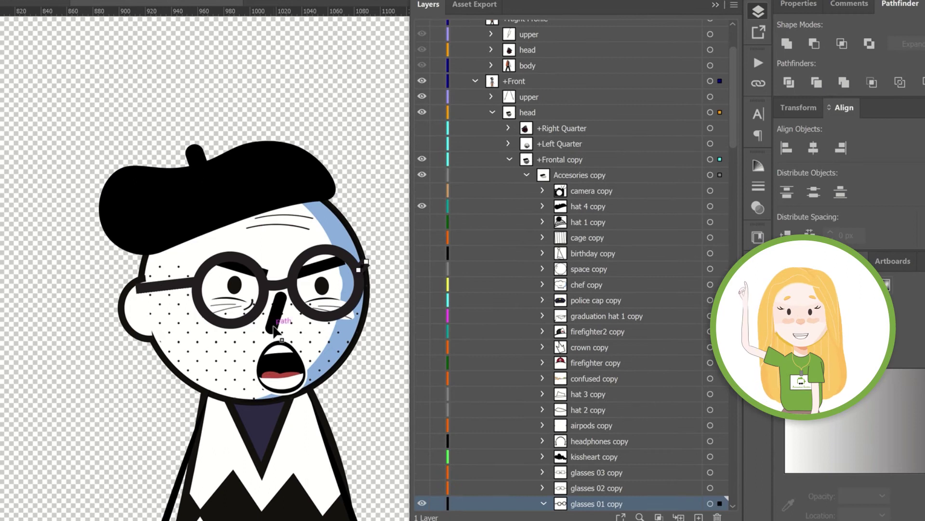
{"action": "left_click", "coordinate": [274, 331]}
{"action": "left_click_drag", "start_coordinate": [283, 341], "coordinate": [345, 316]}
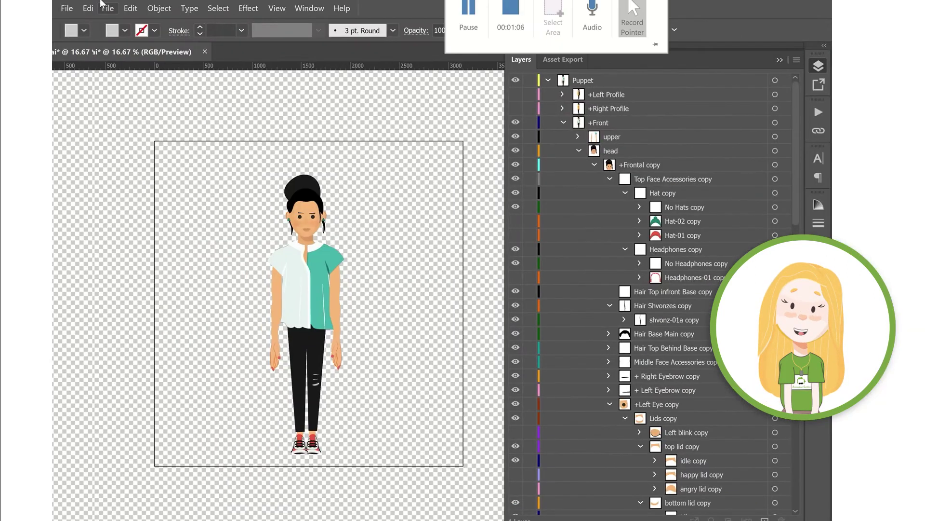
Run the remove_suffix_from_layer_names script with suffix 'copy' and Remove All, then accept the alert.
{"action": "left_click", "coordinate": [107, 8]}
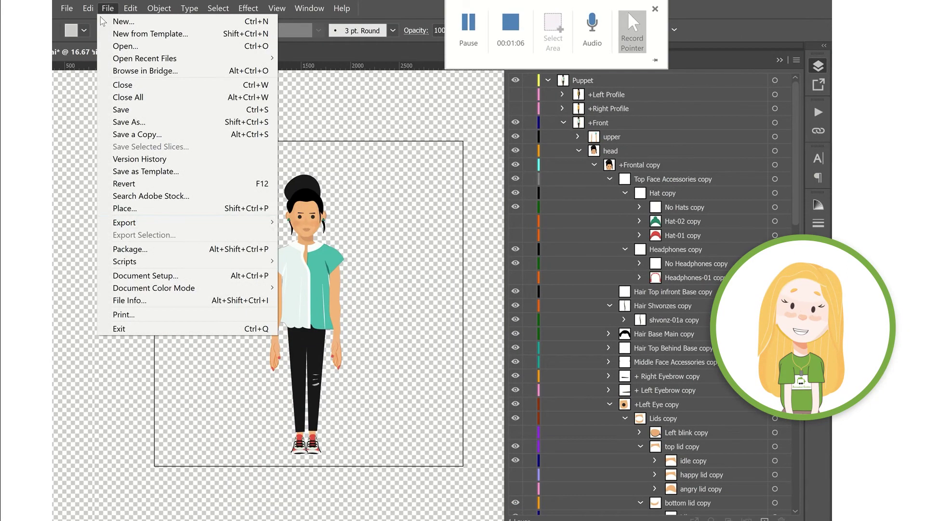
{"action": "mouse_move", "coordinate": [165, 267]}
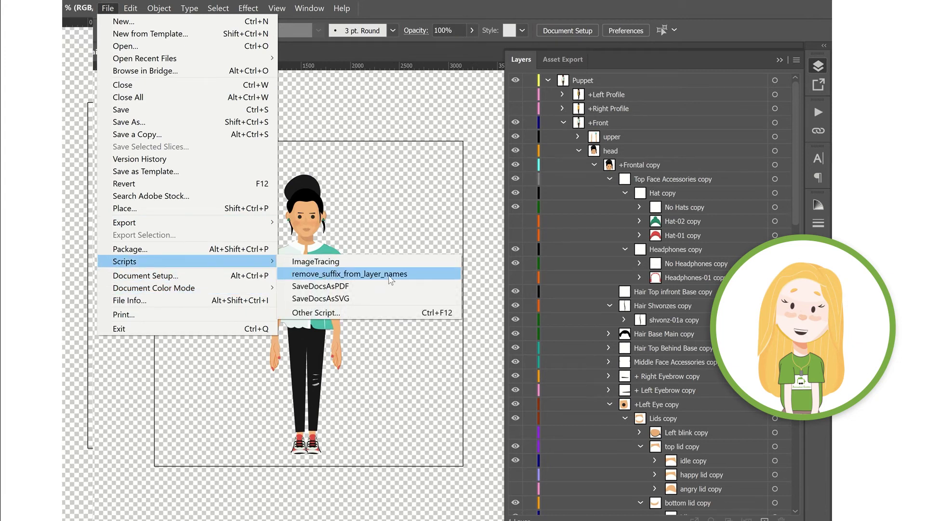
{"action": "left_click", "coordinate": [391, 274]}
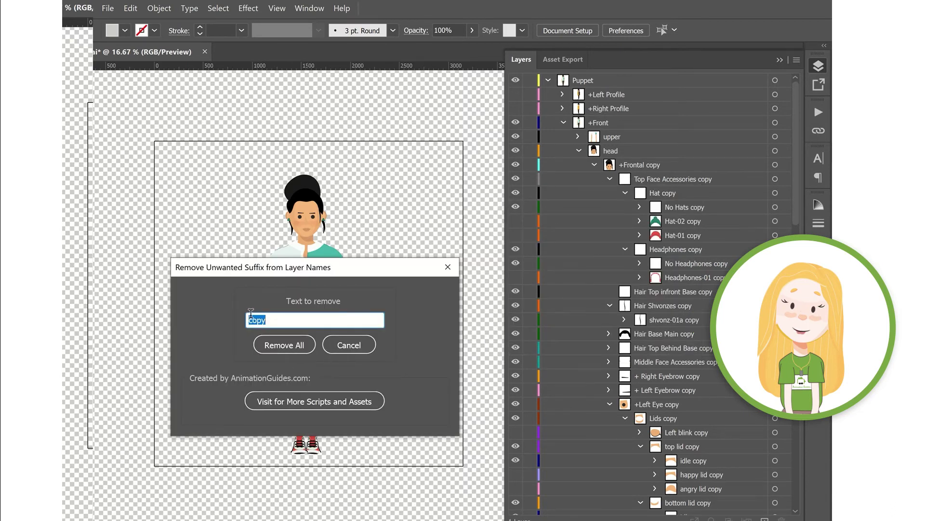
{"action": "left_click", "coordinate": [285, 345]}
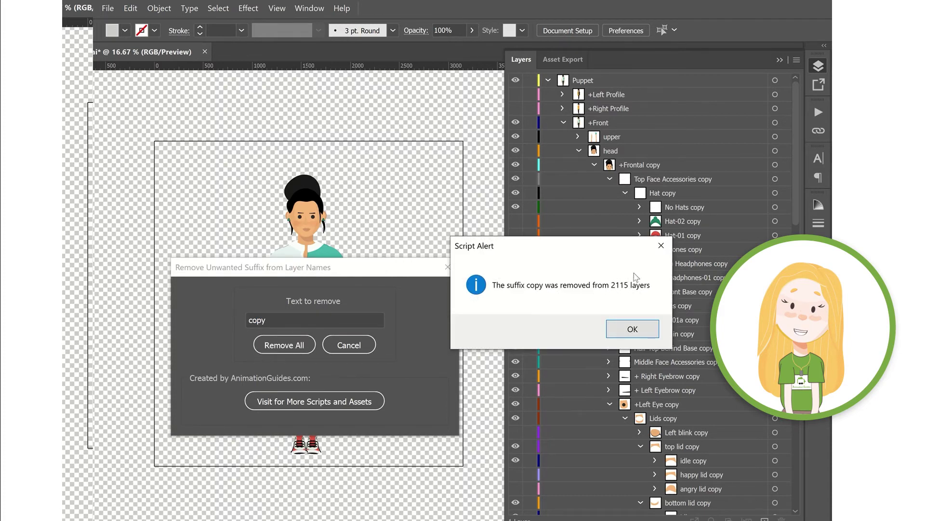
{"action": "left_click", "coordinate": [631, 331]}
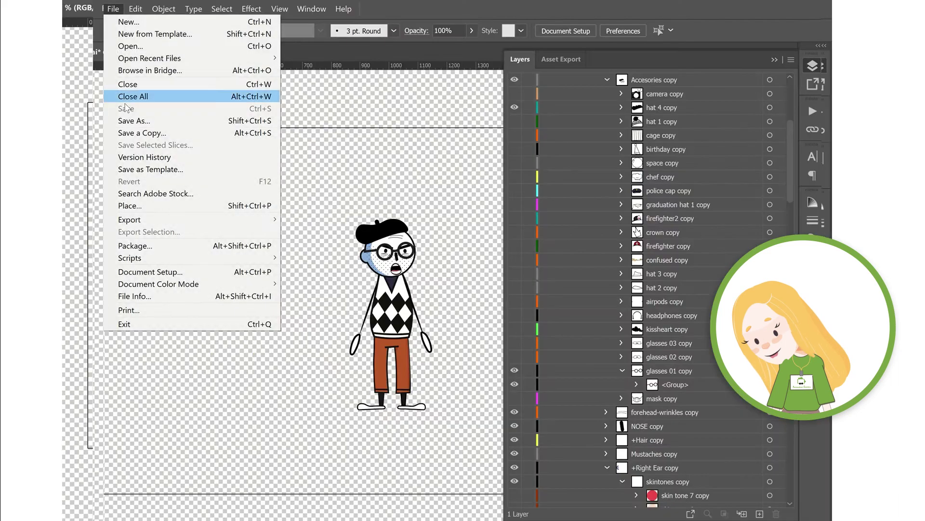
Launch remove_suffix_from_layer_names and replace the suffix 'copy' with 'copia'.
{"action": "mouse_move", "coordinate": [165, 256]}
{"action": "left_click", "coordinate": [352, 270]}
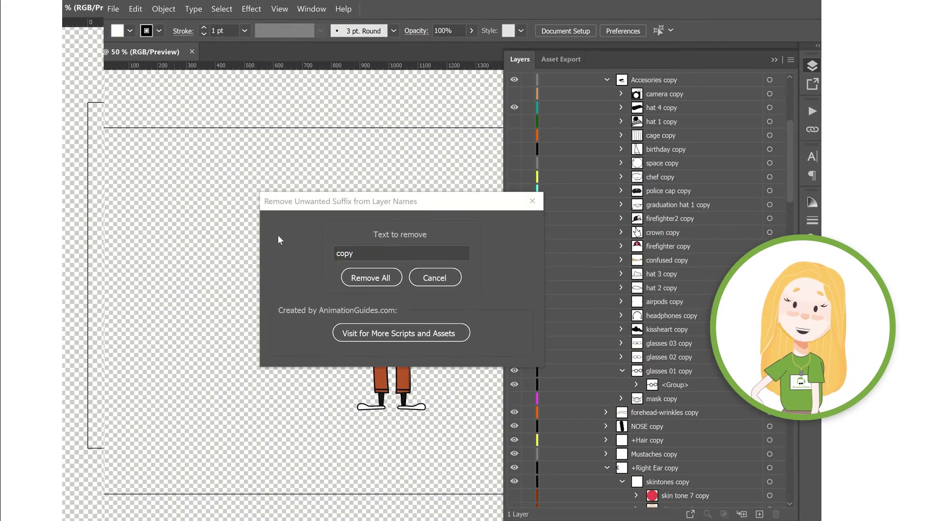
{"action": "left_click", "coordinate": [357, 249]}
{"action": "type", "text": "copia"}
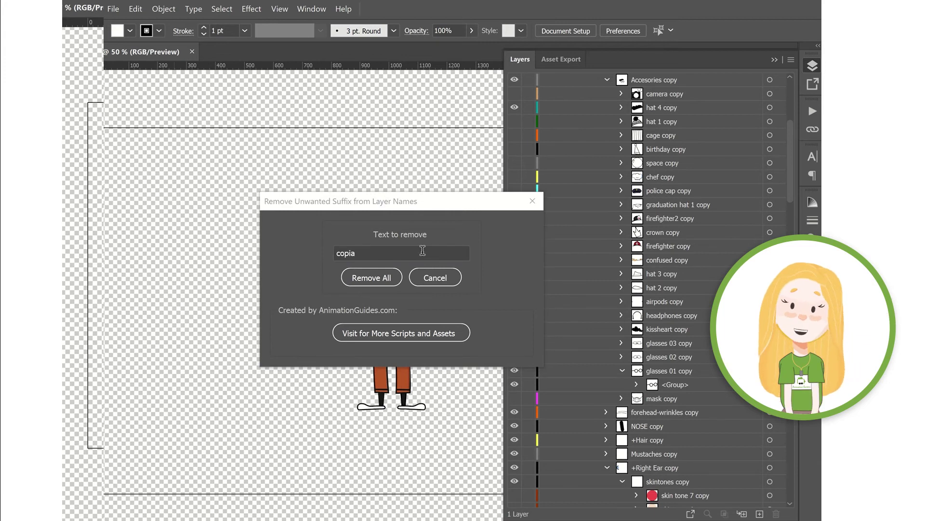
{"action": "left_click", "coordinate": [285, 257]}
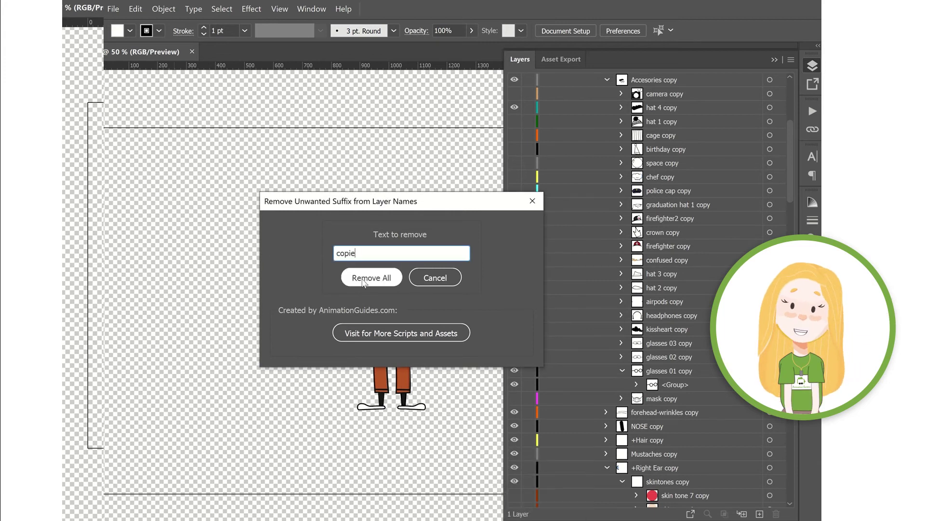
Swap the suffix for the Japanese word コピー, then cancel the script without renaming.
{"action": "key", "text": "alt+Tab"}
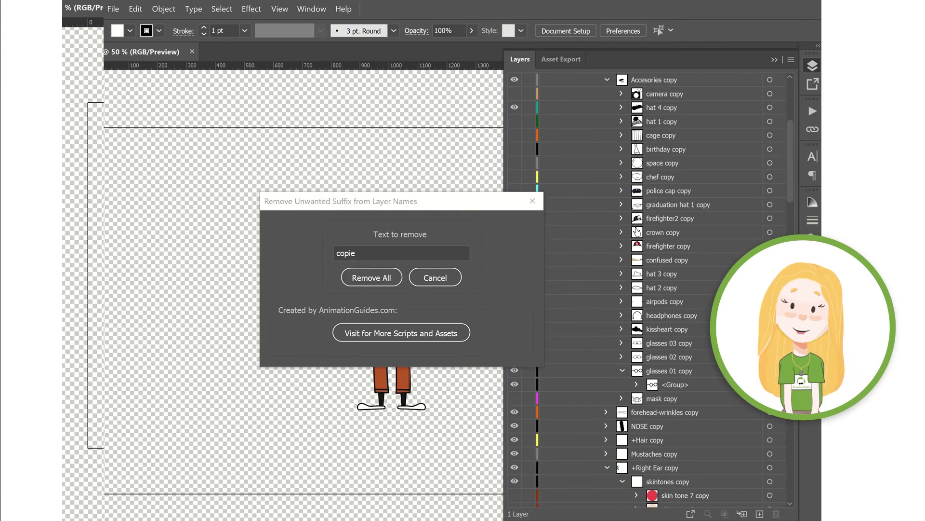
{"action": "left_click", "coordinate": [375, 251]}
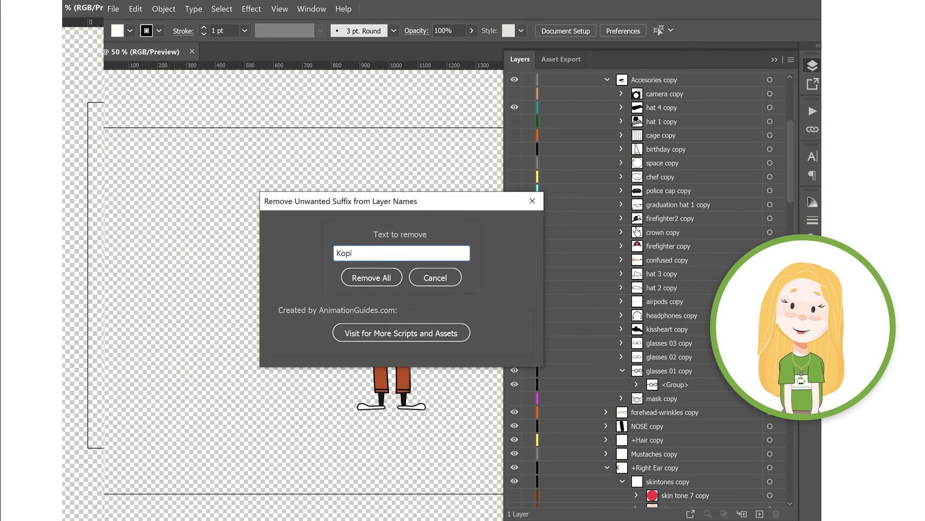
{"action": "key", "text": "alt+Tab"}
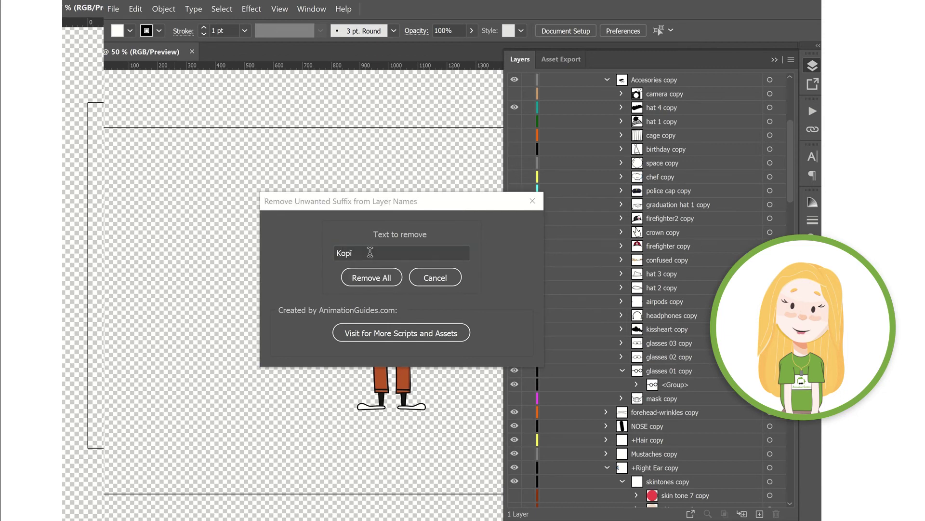
{"action": "key", "text": "alt+Tab"}
{"action": "type", "text": "コピー"}
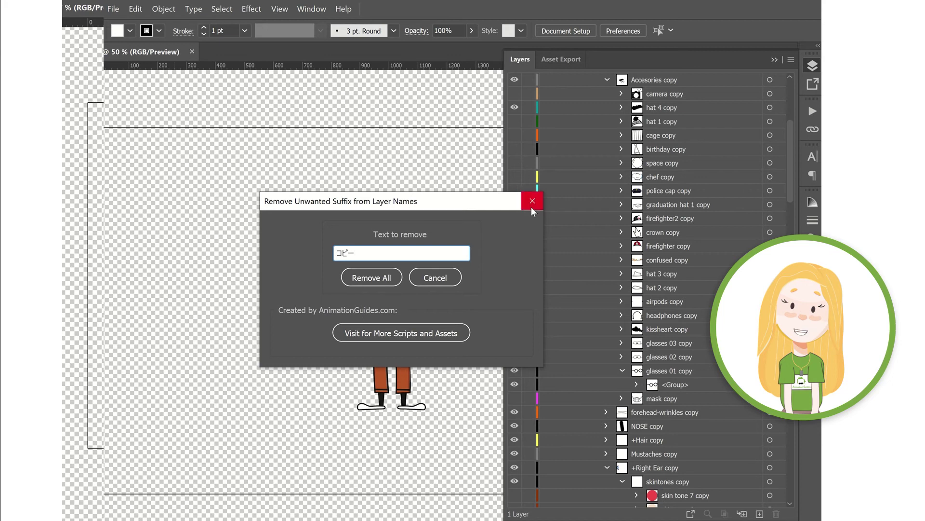
{"action": "key", "text": "Escape"}
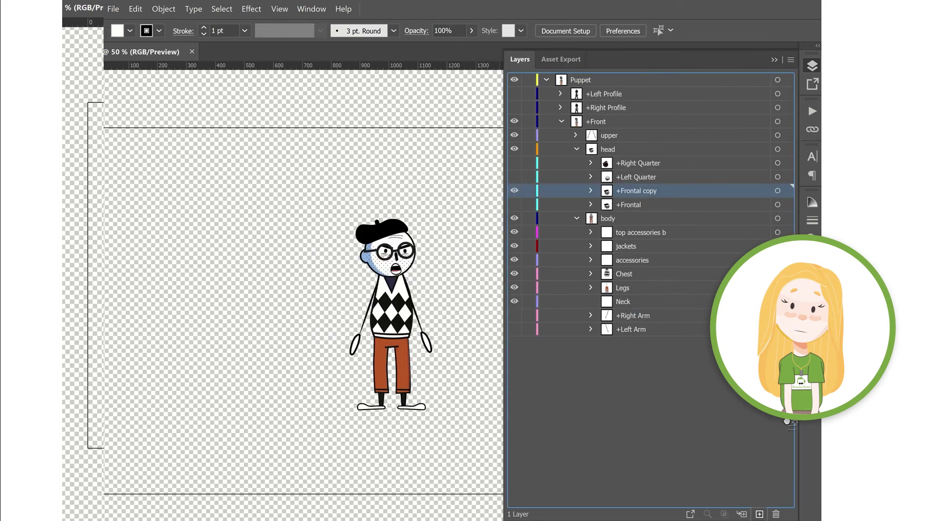
Duplicate +Frontal copy twice more, producing +Frontal copy 2 and +Frontal copy 3.
{"action": "left_click_drag", "start_coordinate": [787, 421], "coordinate": [760, 514]}
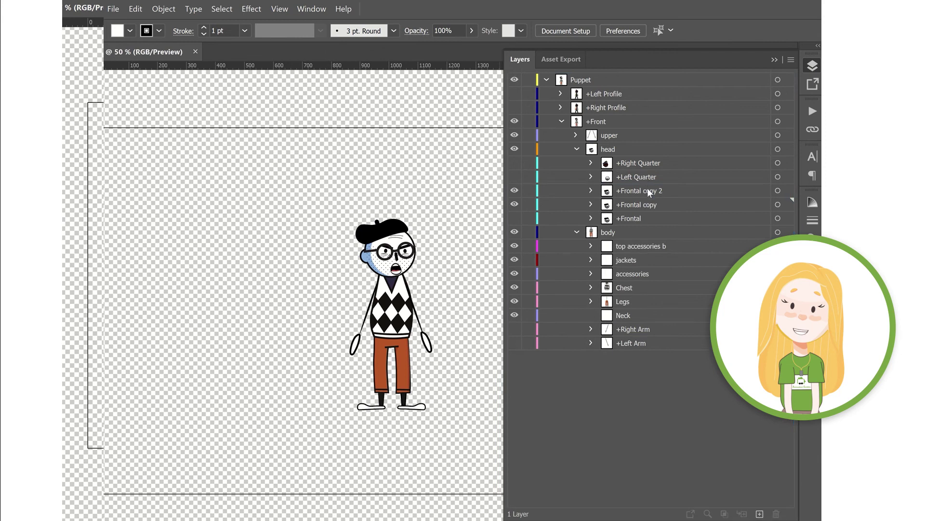
{"action": "left_click_drag", "start_coordinate": [649, 192], "coordinate": [760, 508]}
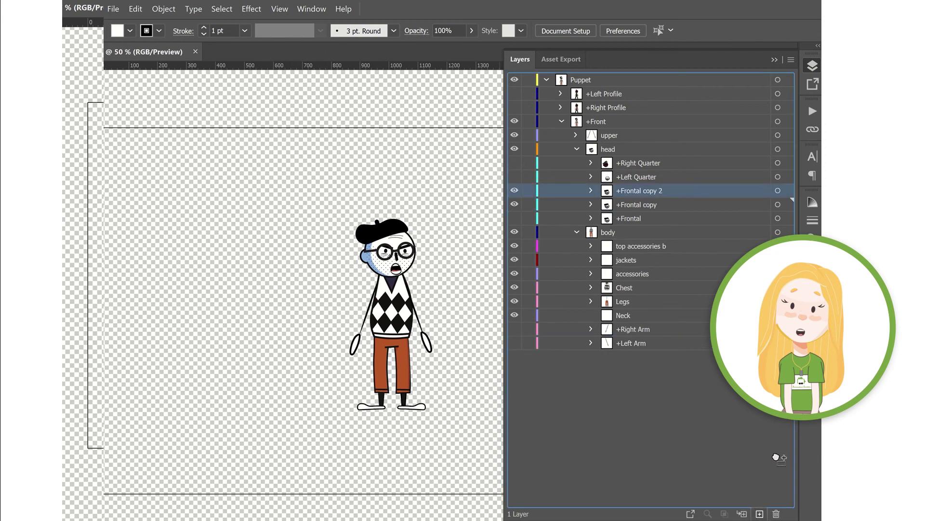
{"action": "left_click_drag", "start_coordinate": [738, 409], "coordinate": [740, 411]}
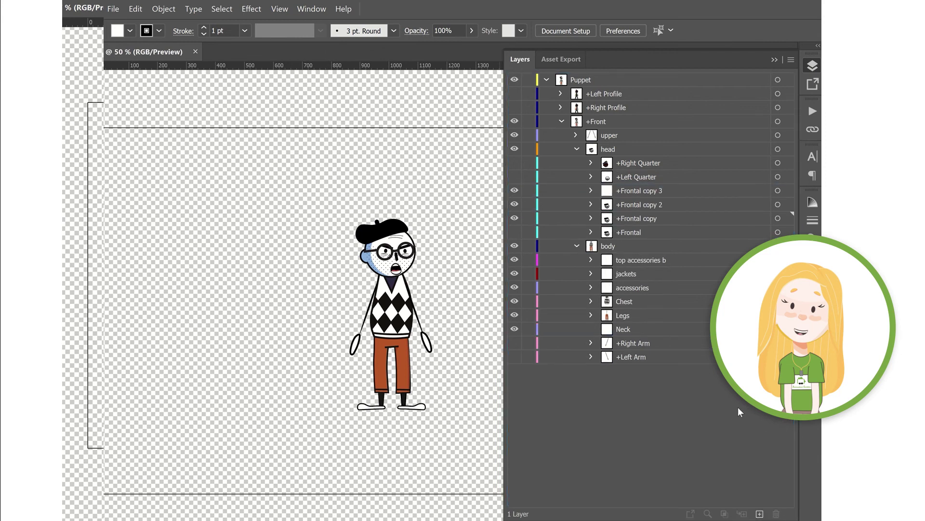
Run remove_suffix_from_layer_names with Remove All so all four head layers become +Frontal.
{"action": "left_click", "coordinate": [107, 7]}
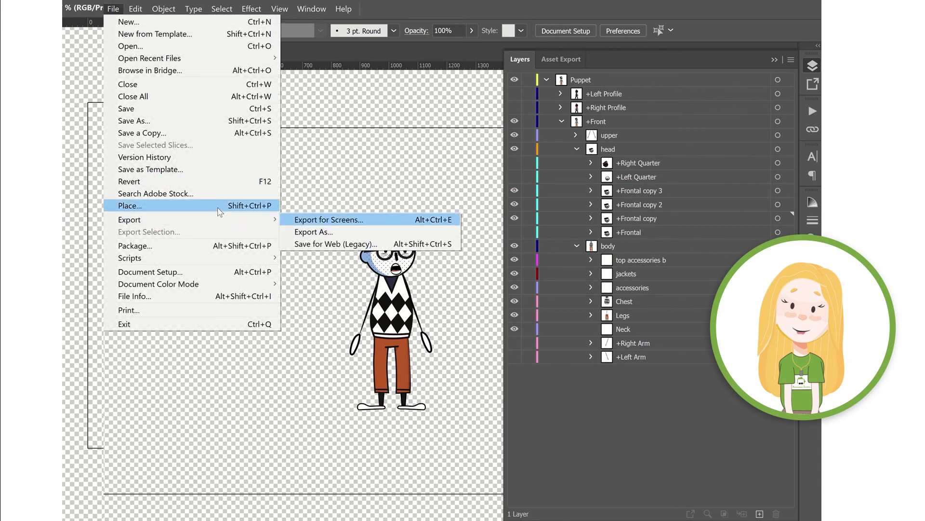
{"action": "mouse_move", "coordinate": [212, 258]}
{"action": "left_click", "coordinate": [362, 270]}
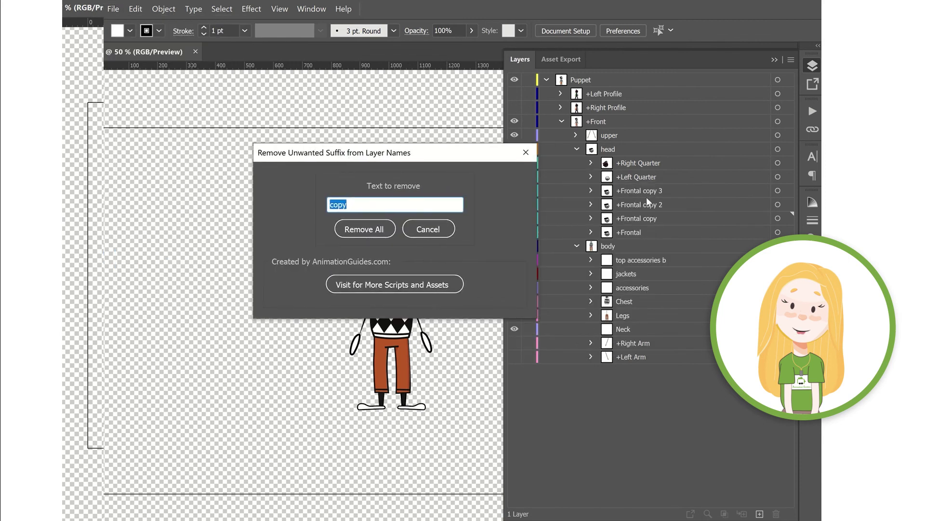
{"action": "left_click", "coordinate": [384, 232]}
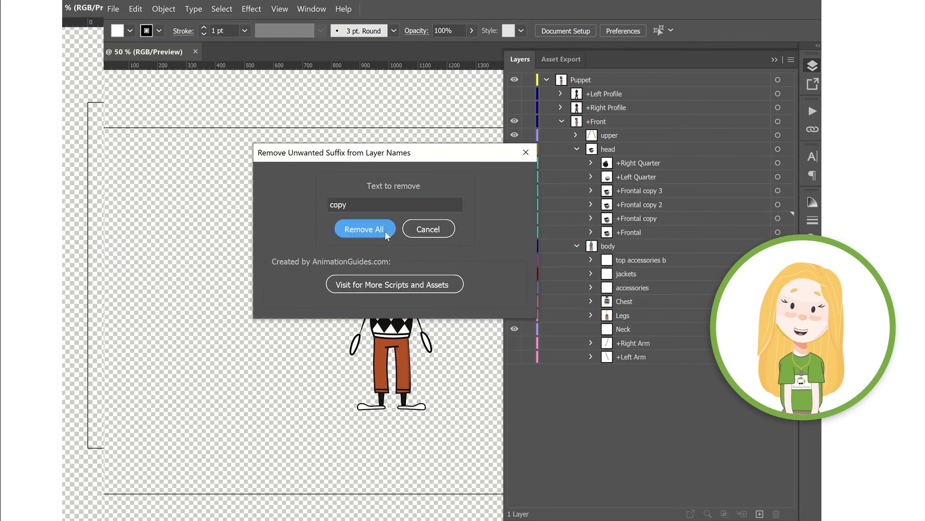
{"action": "left_click", "coordinate": [630, 326]}
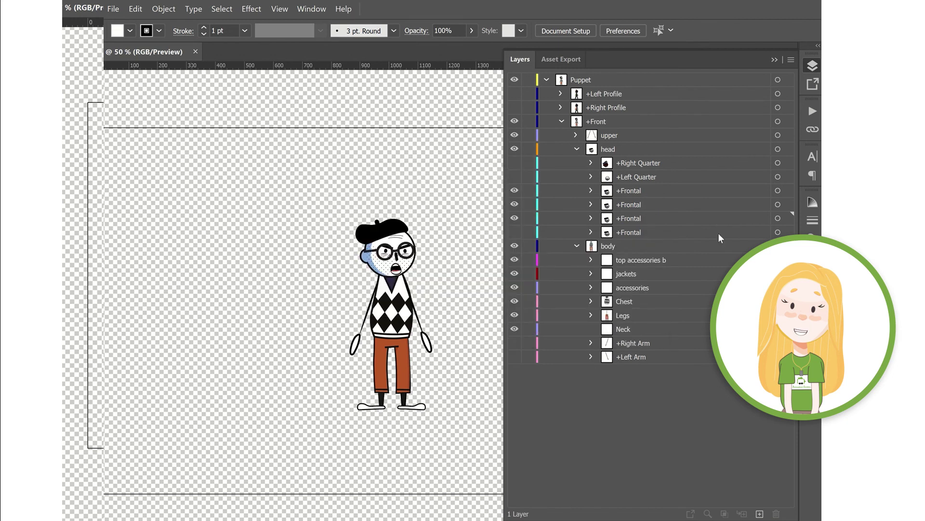